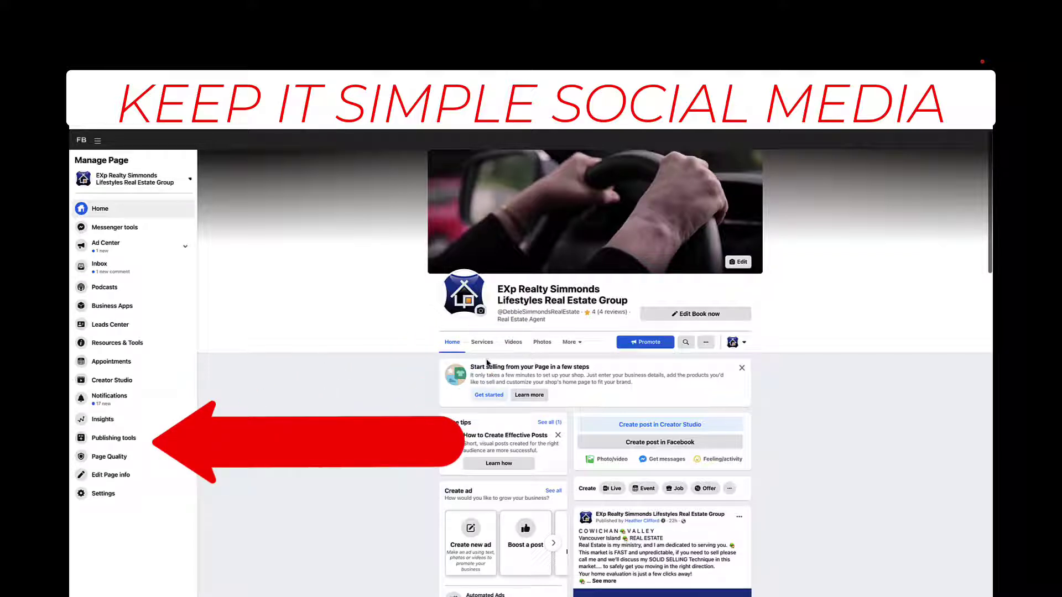
- Open Publishing tools for the EXp Realty Simmonds Lifestyles Real Estate Group Page
click(120, 441)
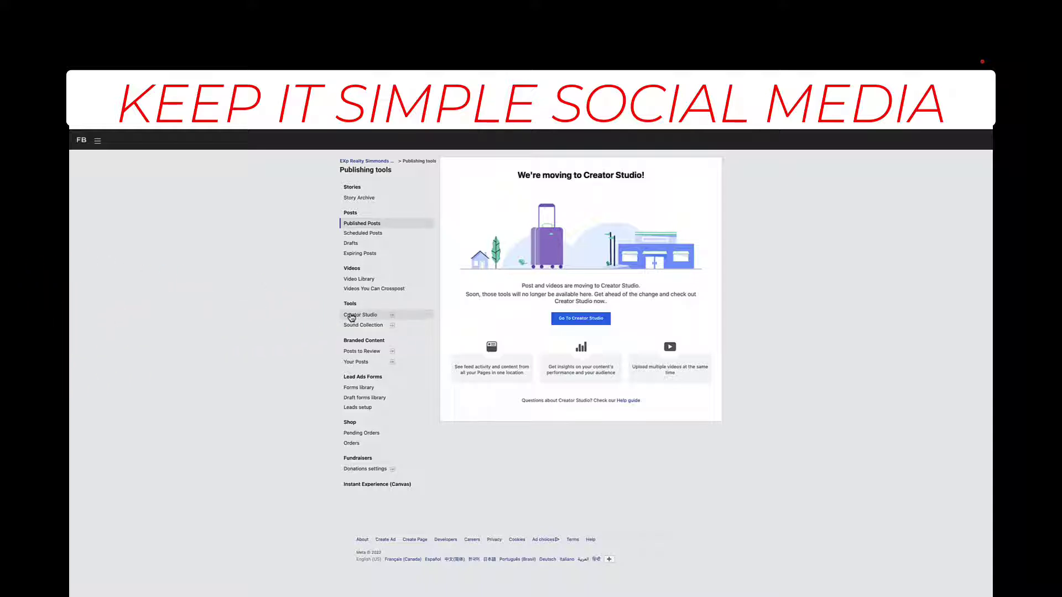
- Go to Creator Studio, switch to Instagram, and show the Create post types
click(575, 321)
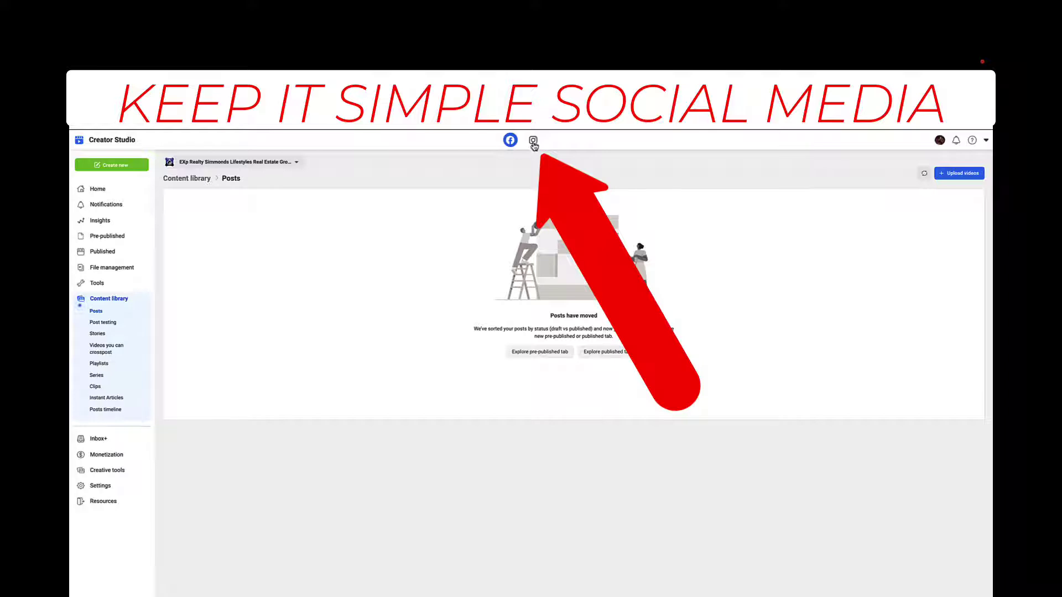
click(533, 142)
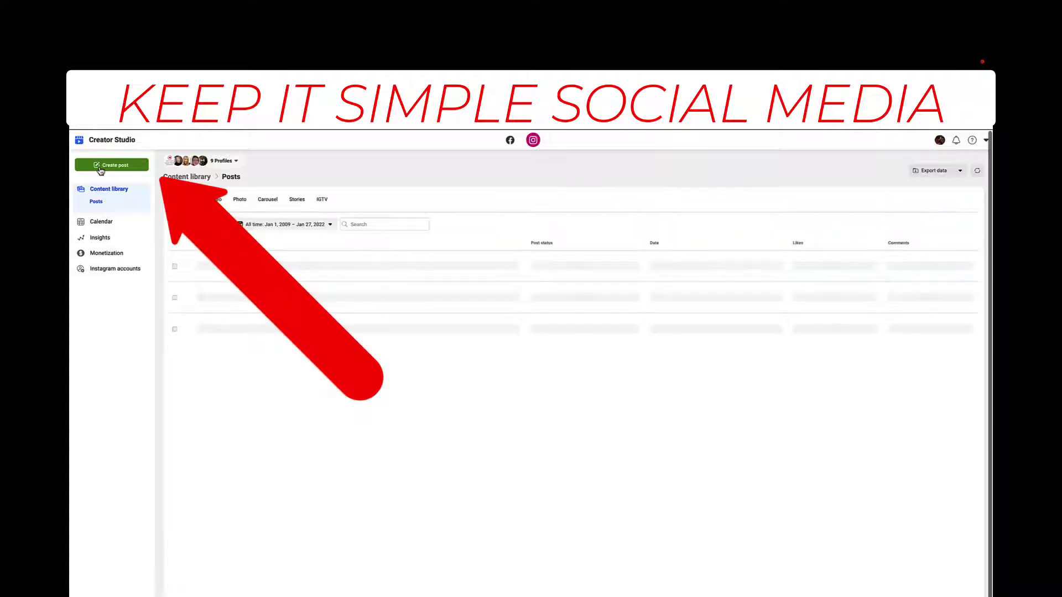
click(100, 166)
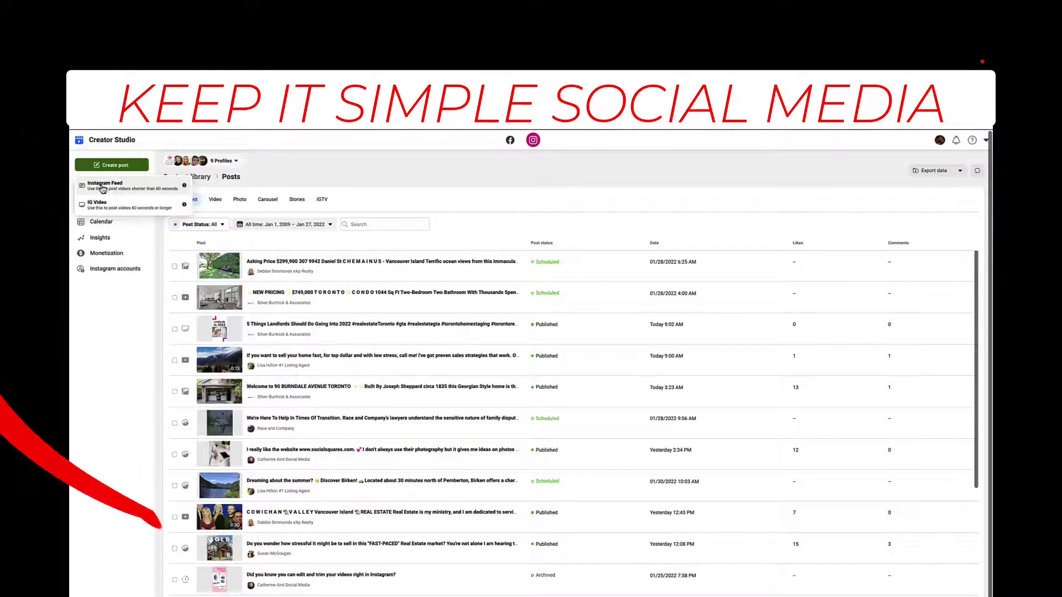
- Start an Instagram Feed post and upload the six listing screenshots from the Desktop
click(104, 185)
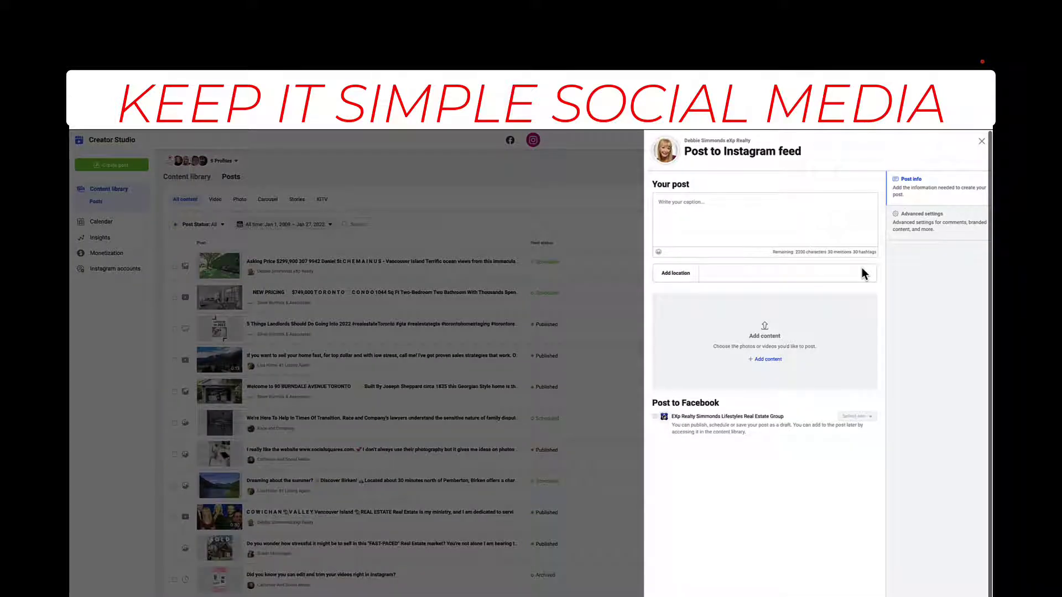
click(767, 360)
click(767, 374)
scroll(445, 371, down, 5)
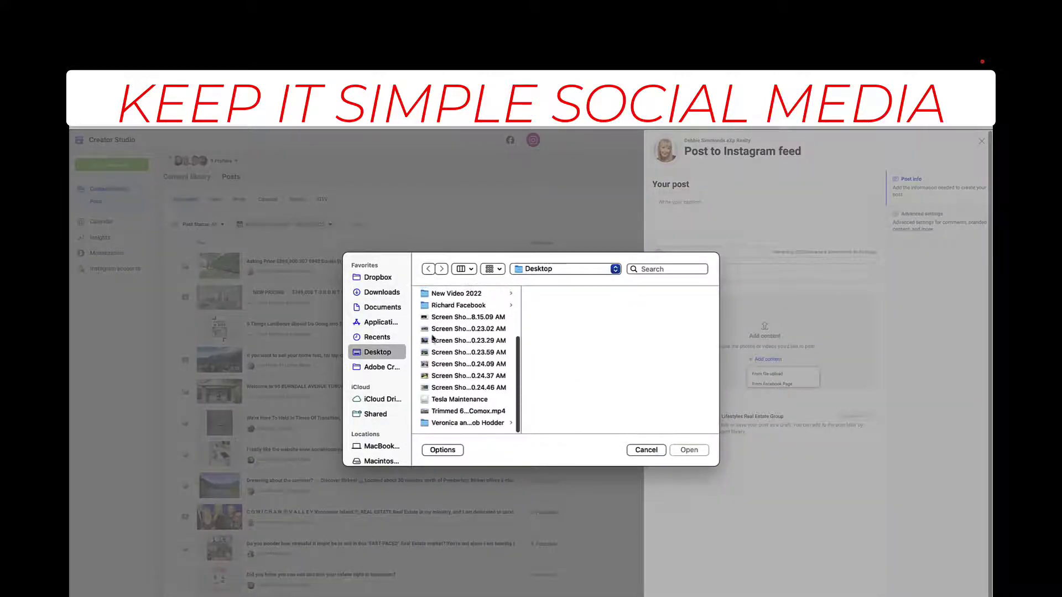
click(433, 330)
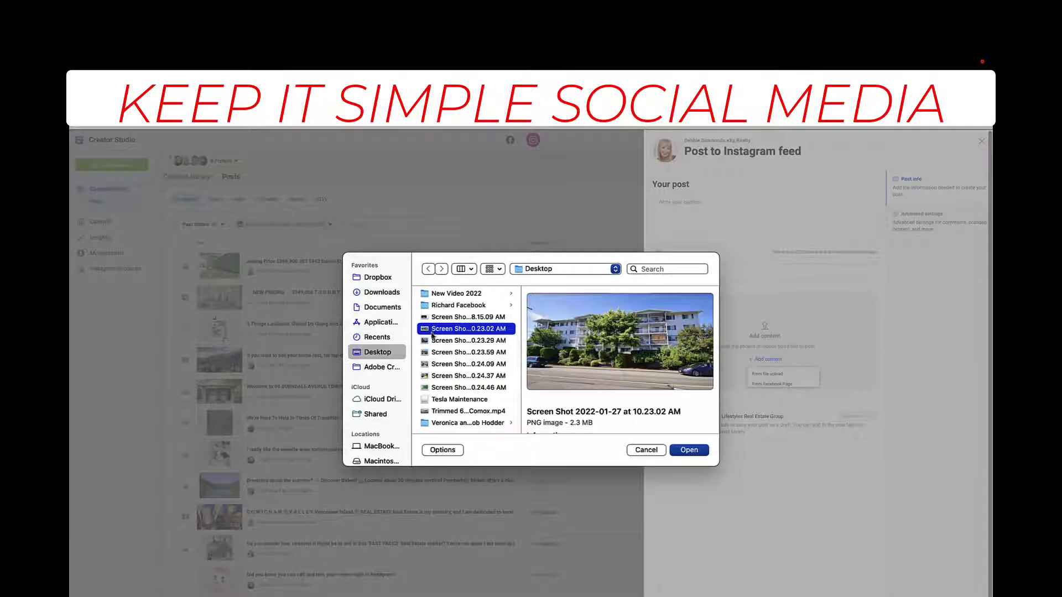
shift+click(442, 387)
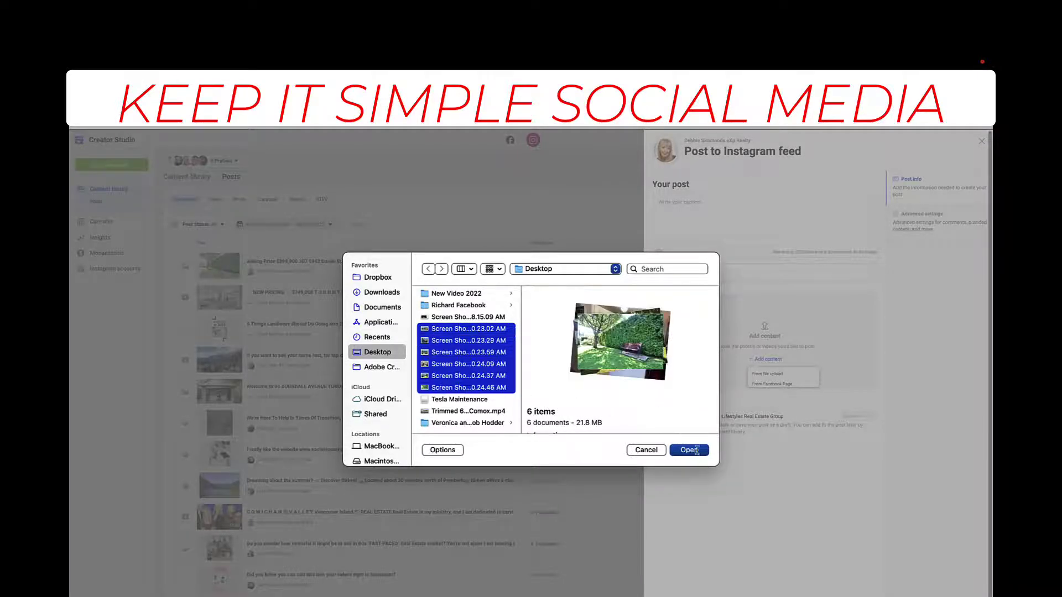
click(691, 450)
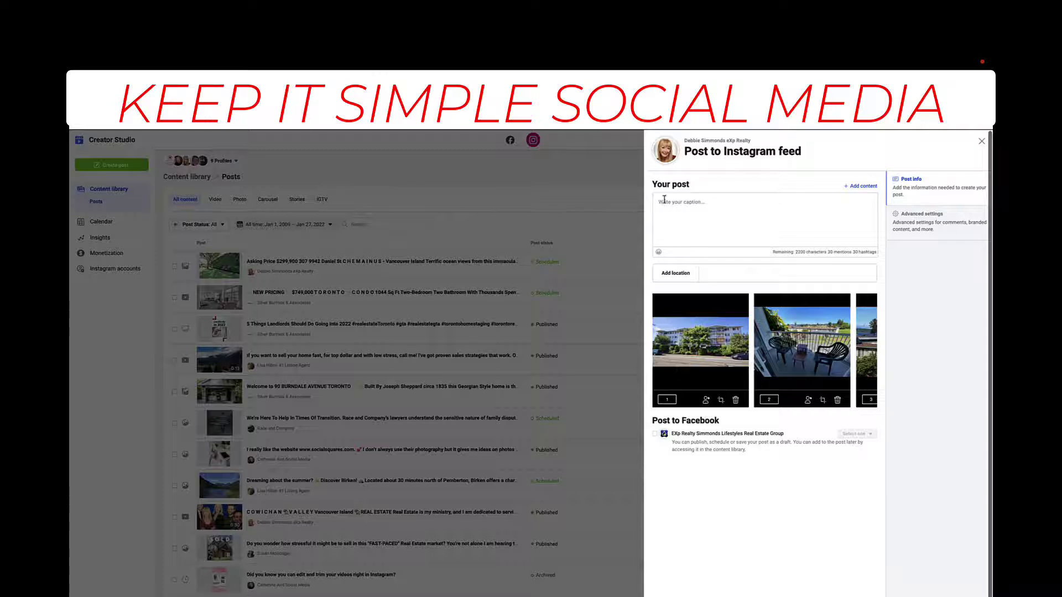
- Paste the prepared Chemainus condo listing text into the caption
click(662, 201)
key(ctrl+v)
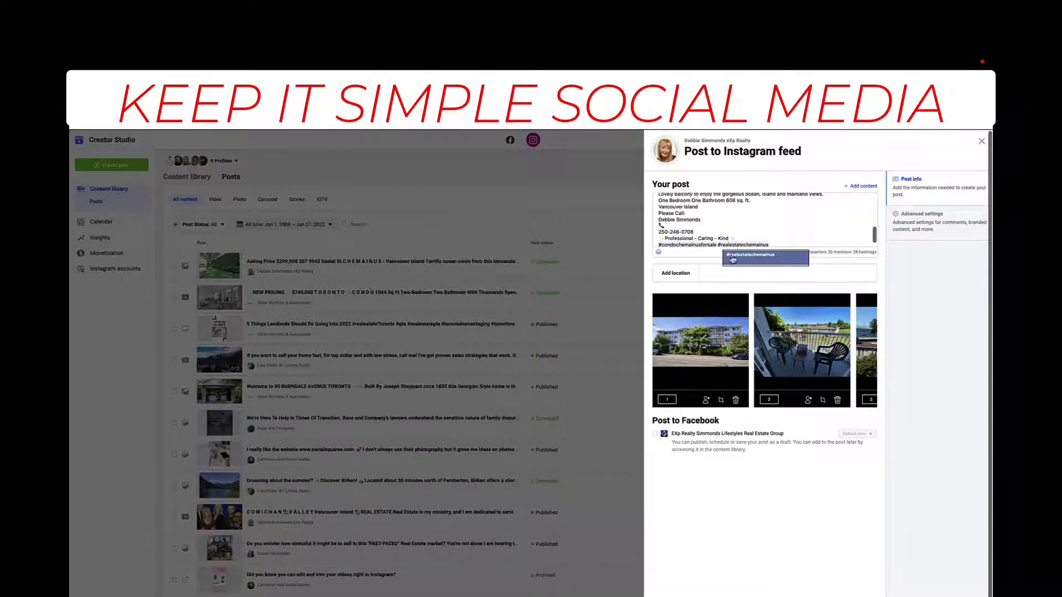
click(733, 259)
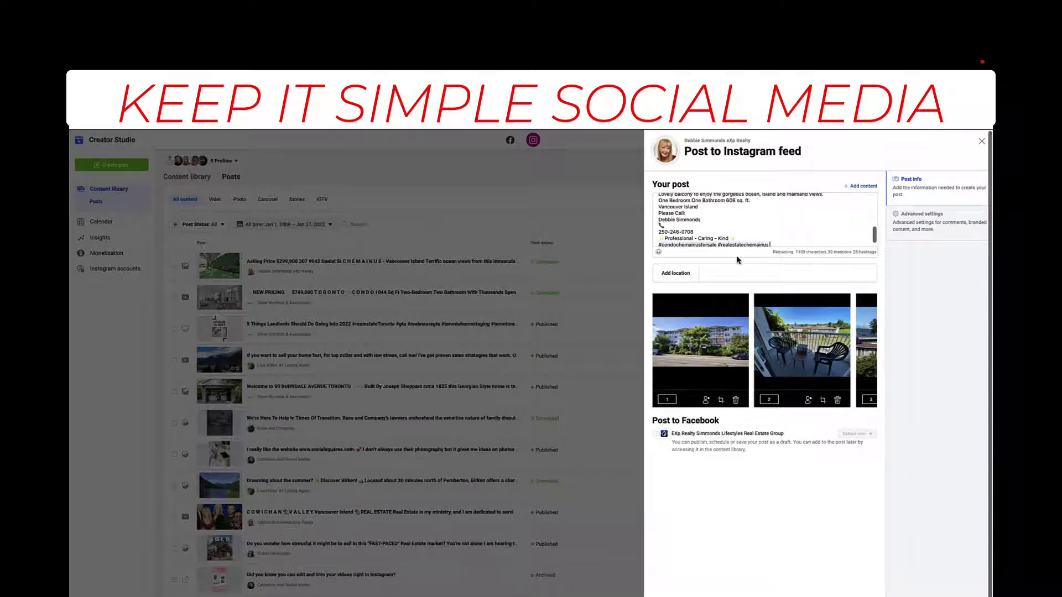
- Add paragraph breaks after Vancouver Island and the phone number
click(706, 206)
key(Return)
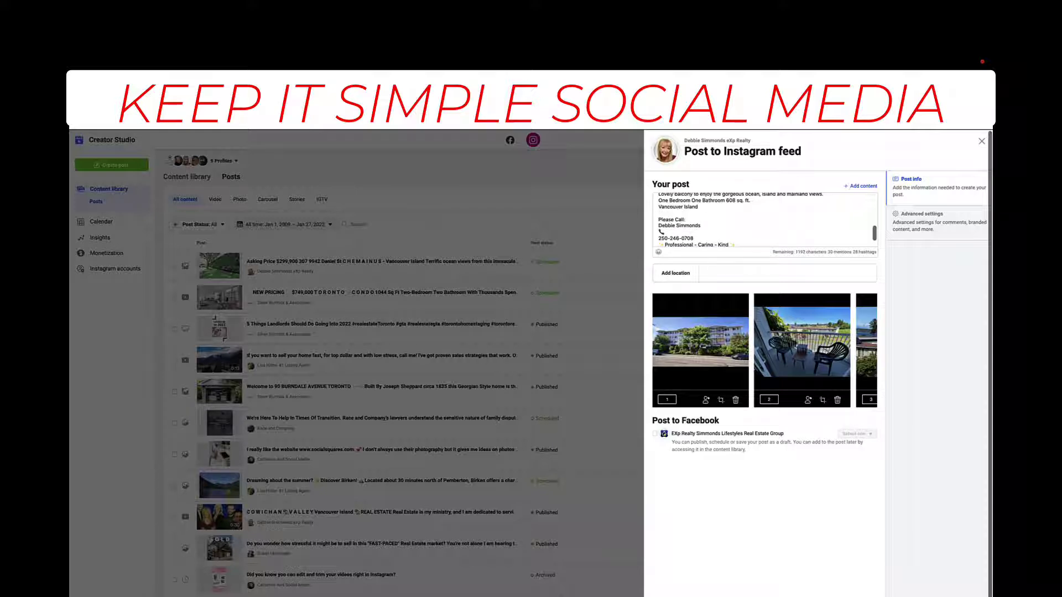
click(702, 237)
key(Return)
scroll(724, 220, up, 3)
scroll(724, 221, up, 5)
click(755, 213)
key(Return)
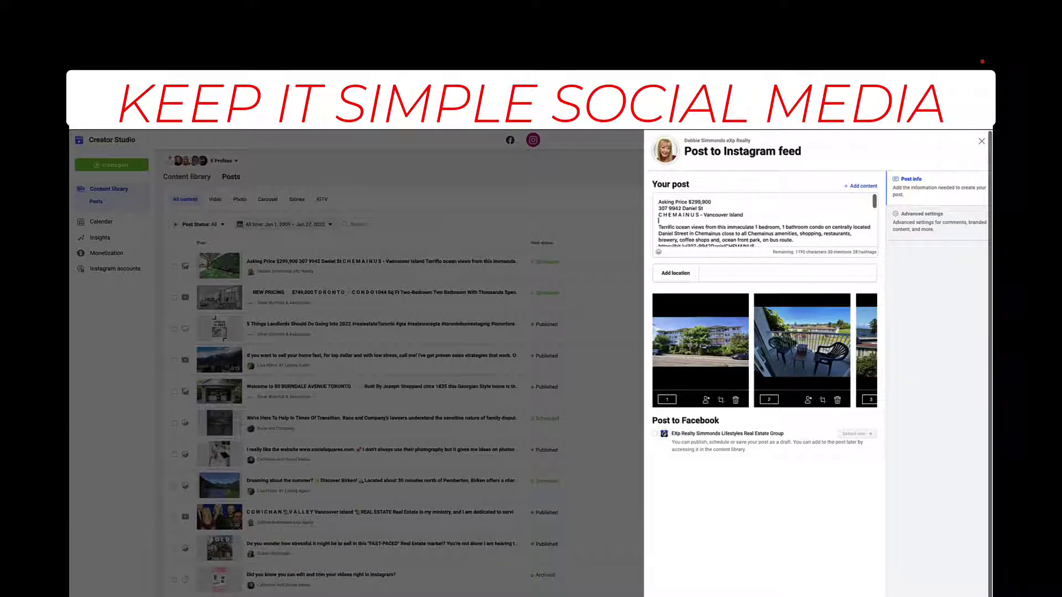
- Add blank lines after the bus route sentence, More Information line and phone number
scroll(755, 214, down, 2)
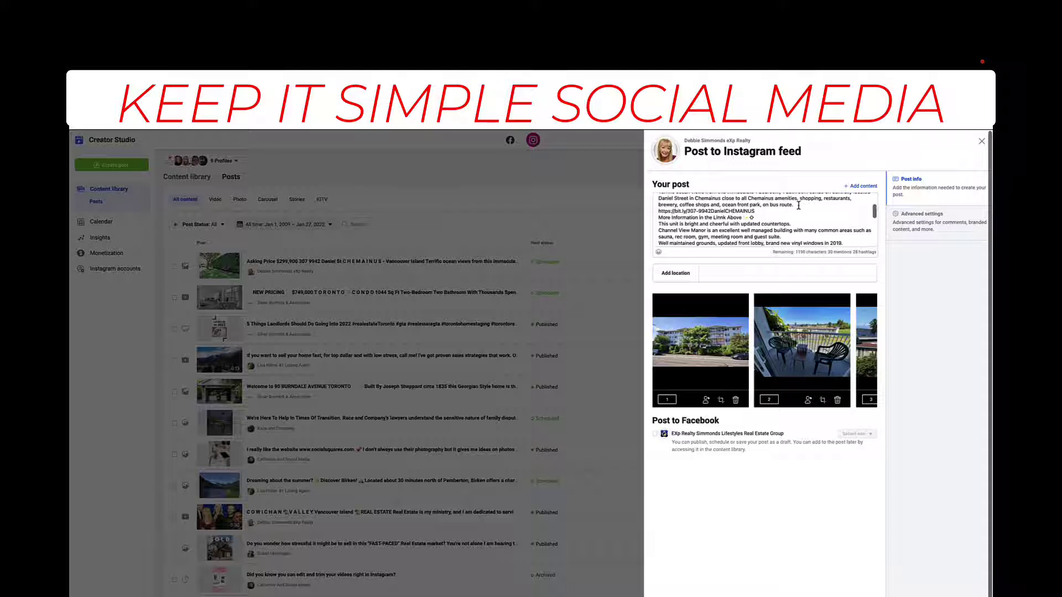
click(797, 205)
key(Return)
click(764, 219)
key(Return)
scroll(765, 221, down, 2)
scroll(765, 221, down, 2)
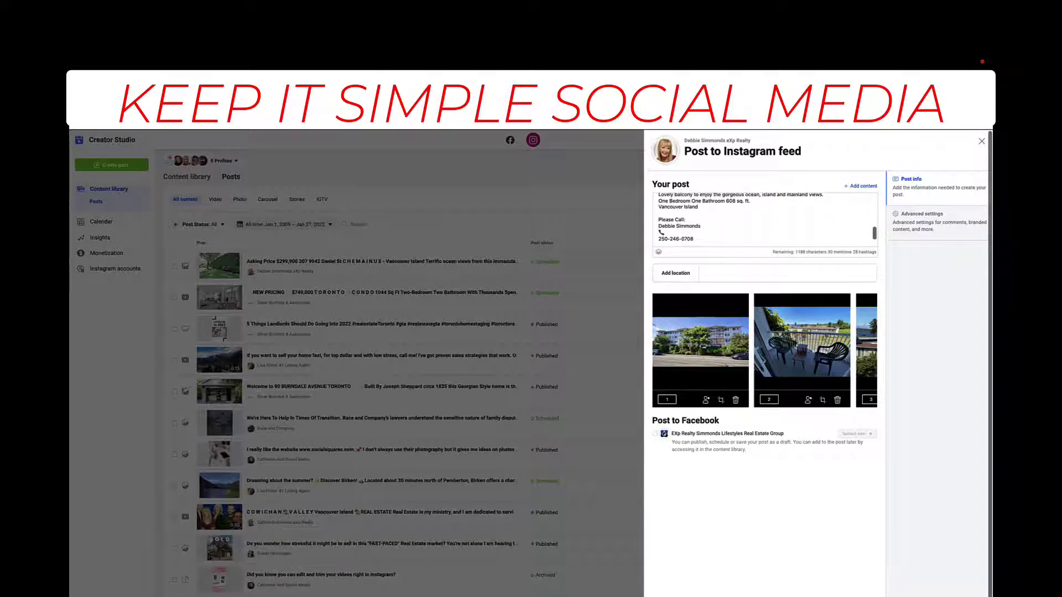
click(717, 238)
key(Return)
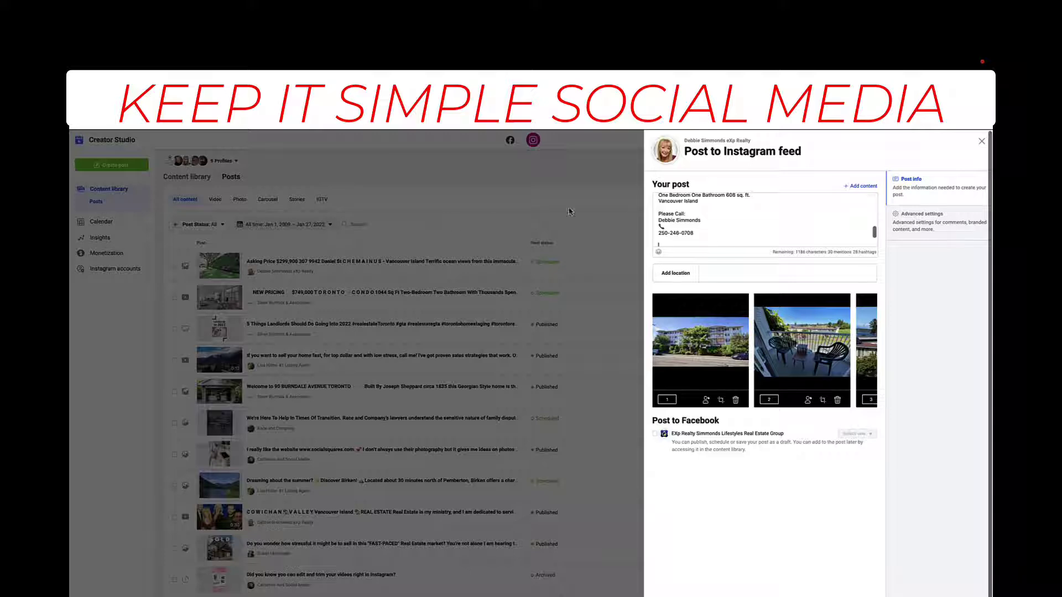
- Paste the hashtag block and tagline, completing #realtorsofinstagram
key(ctrl+v)
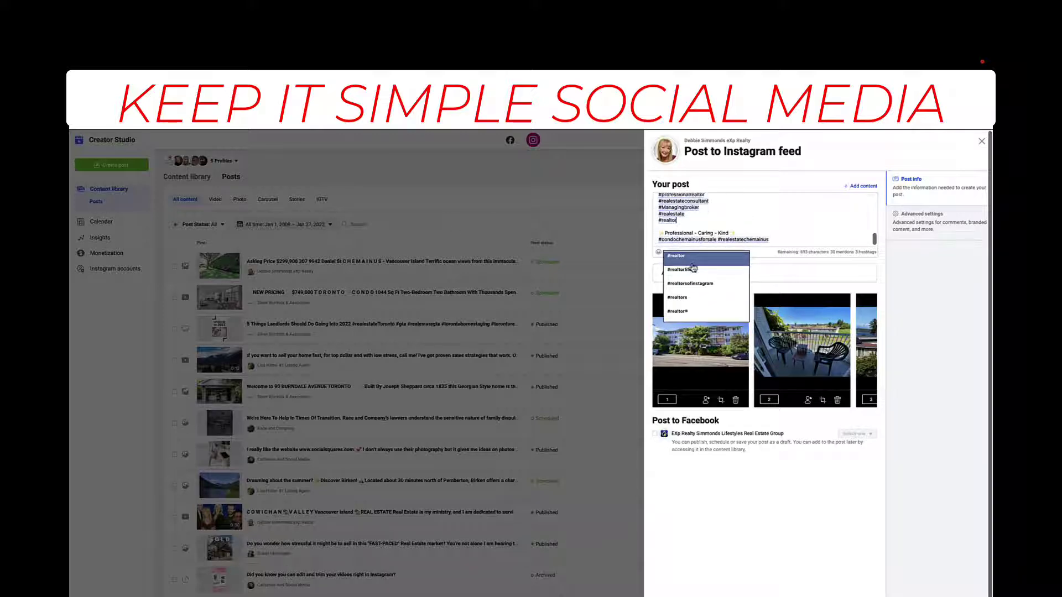
key(Down)
key(Down)
key(Return)
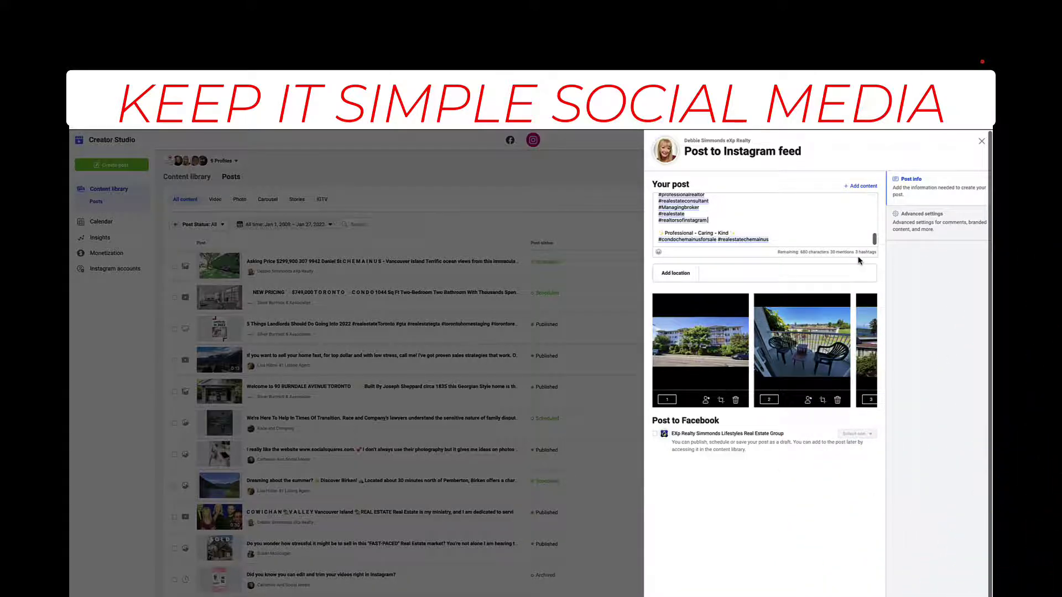
- Set the post location to Chemainus, British Columbia
click(728, 273)
text(chemain)
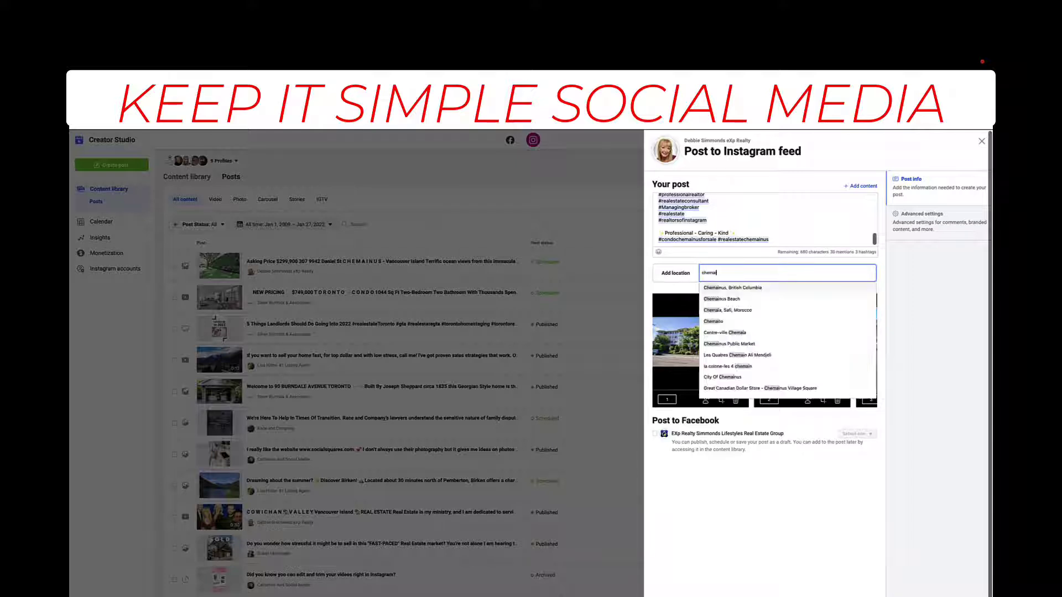
text(u)
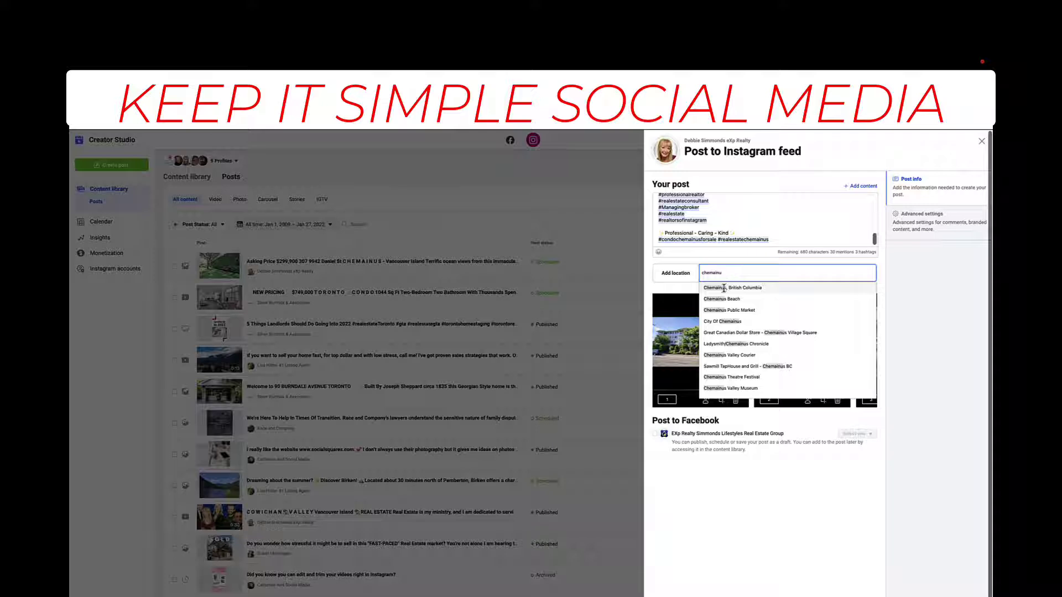
click(724, 288)
- Page forward and back through the carousel to review the six photos
scroll(764, 210, up, 5)
scroll(764, 210, down, 2)
scroll(764, 210, down, 3)
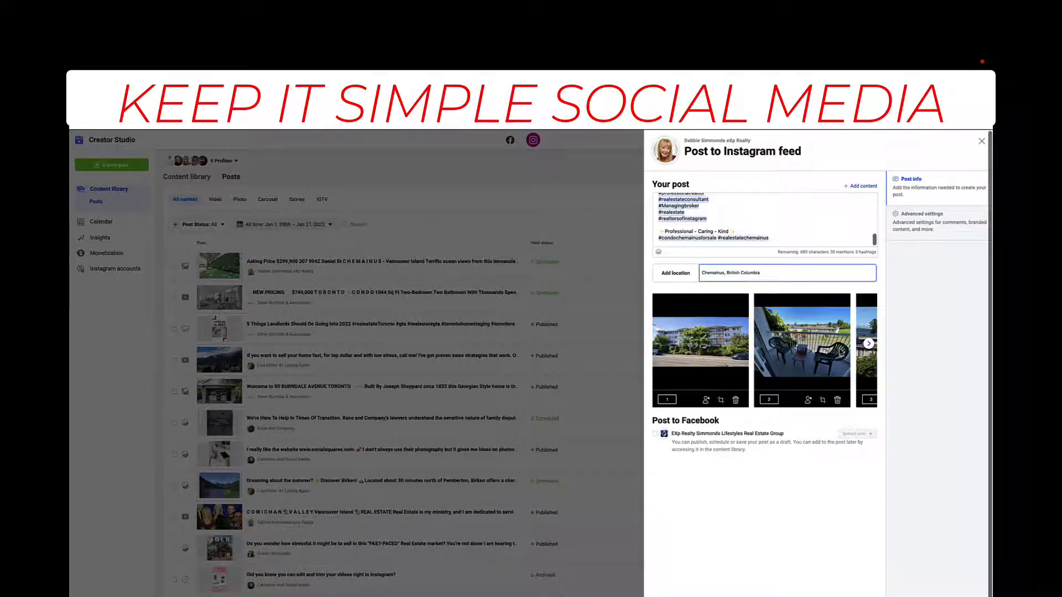
click(869, 344)
click(870, 345)
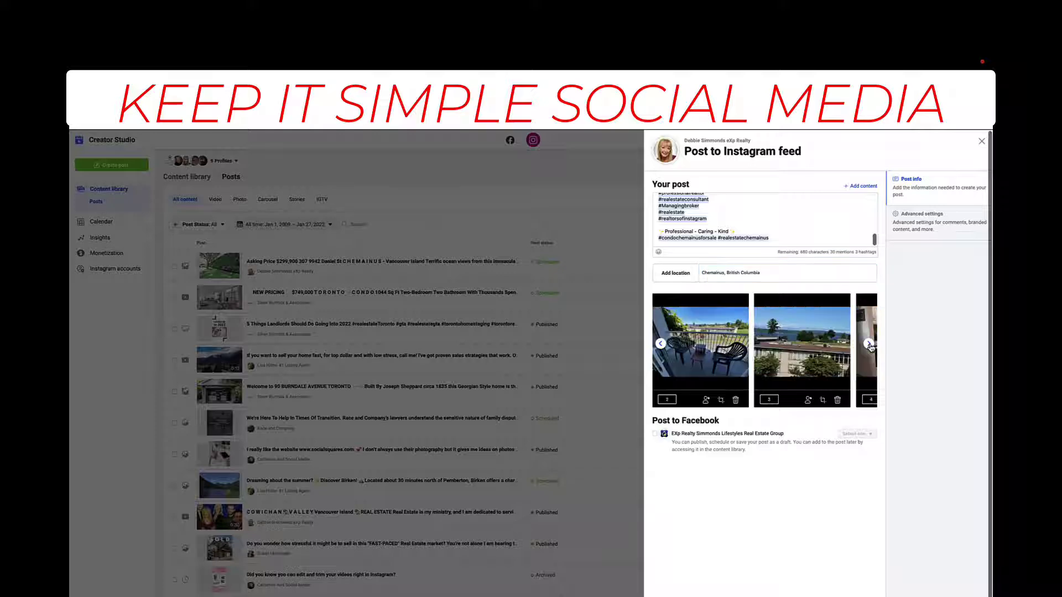
click(870, 346)
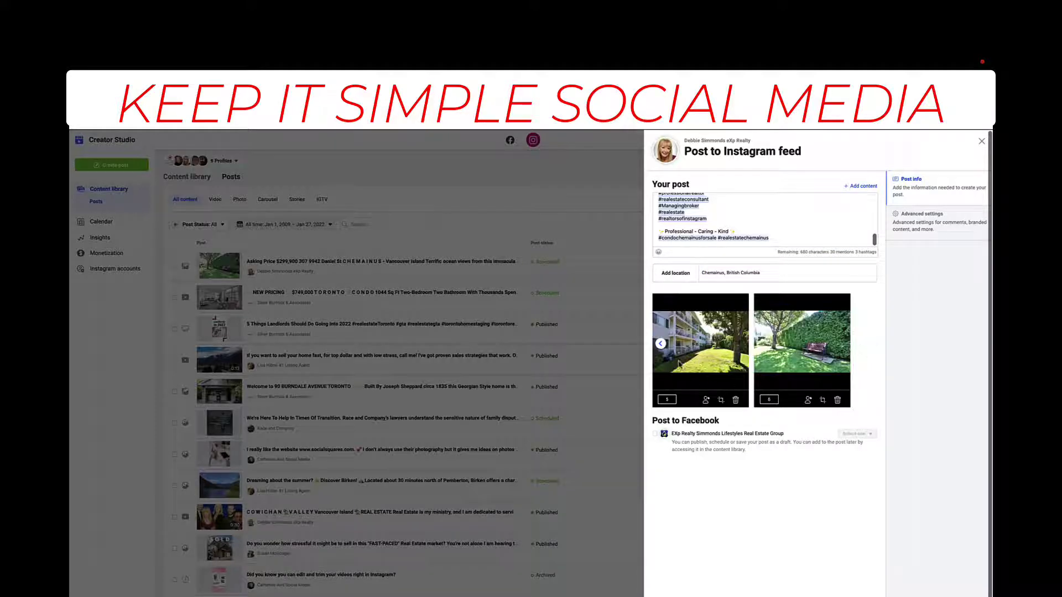
click(661, 344)
click(662, 344)
click(662, 344)
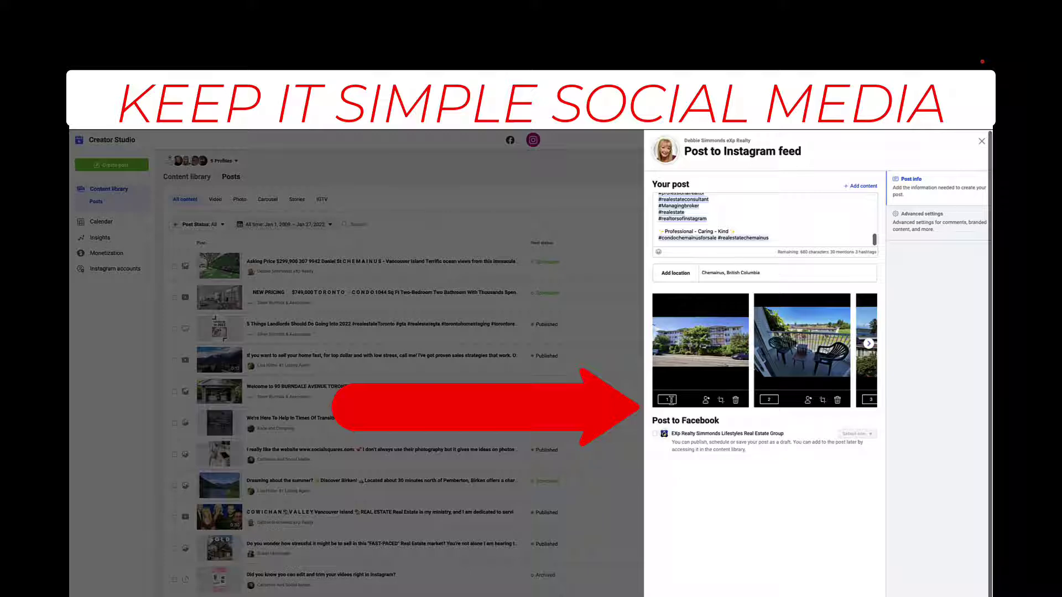
- Renumber the photos' order boxes to 4, 1 and 2 so the hedge photo leads
mouse_move(666, 399)
text(4)
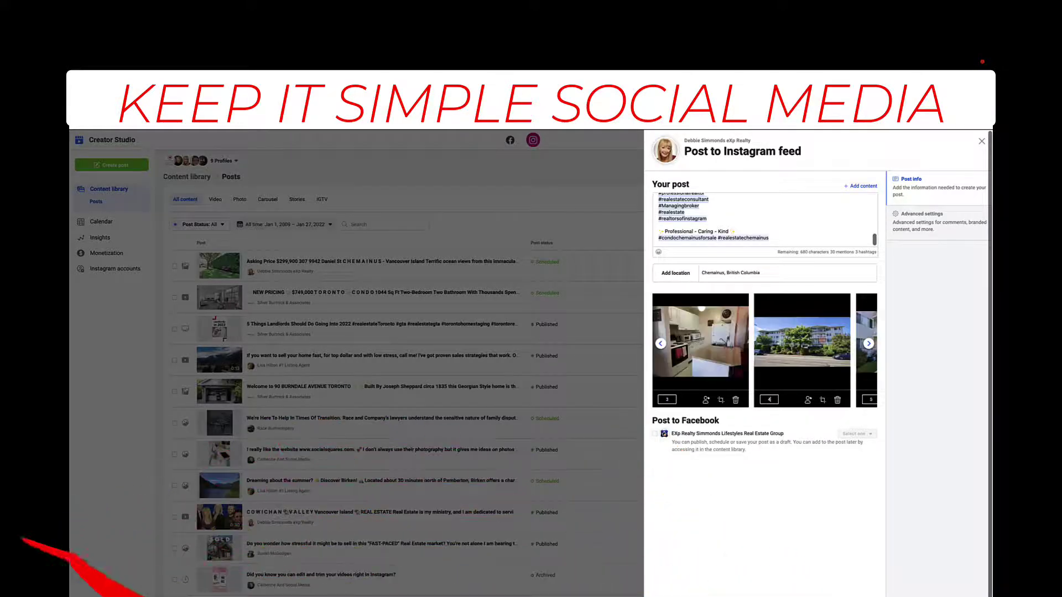
click(660, 344)
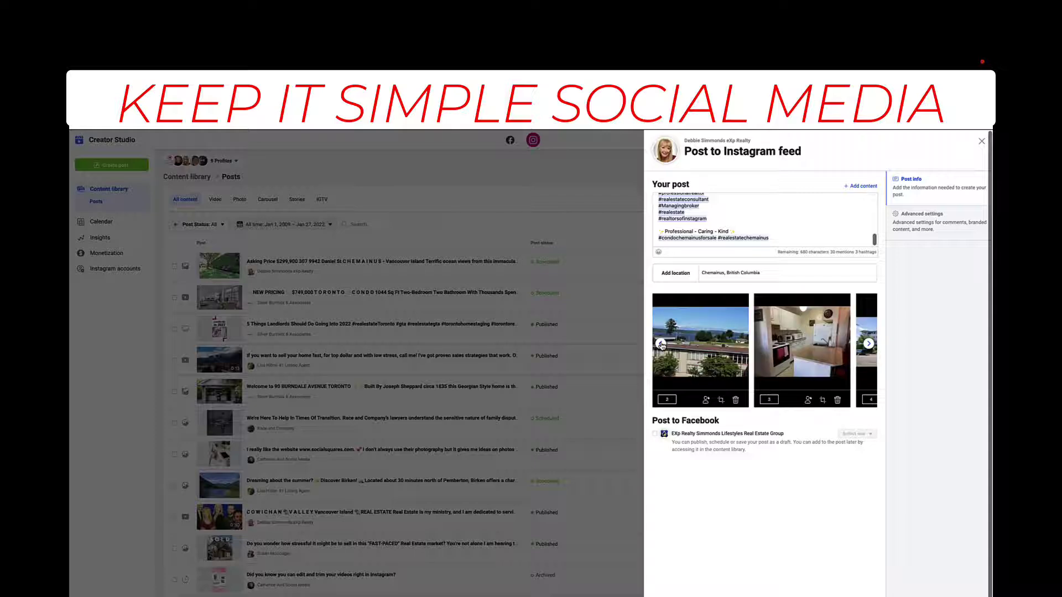
click(869, 344)
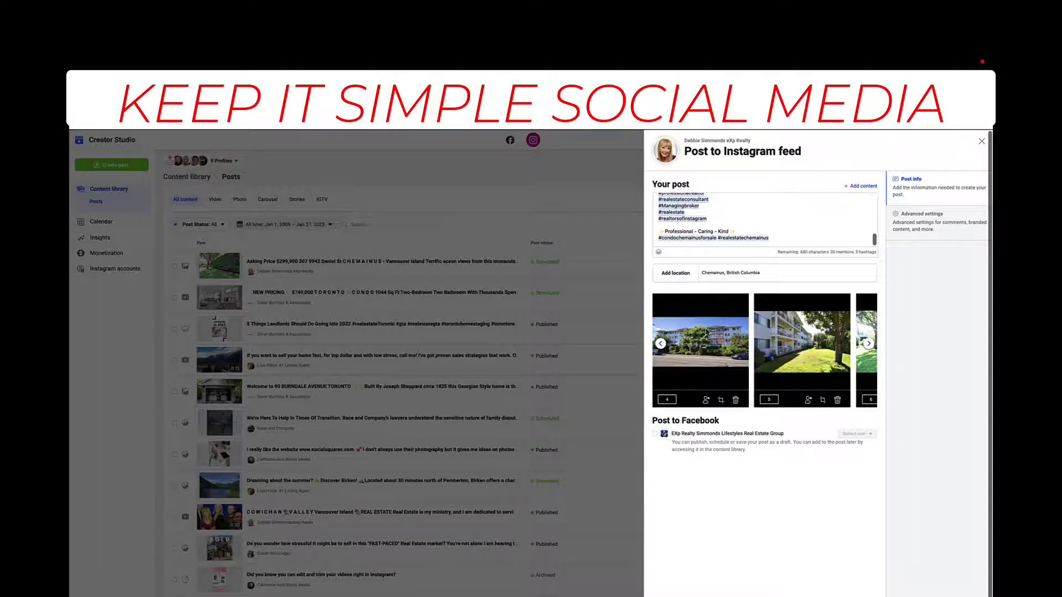
click(869, 344)
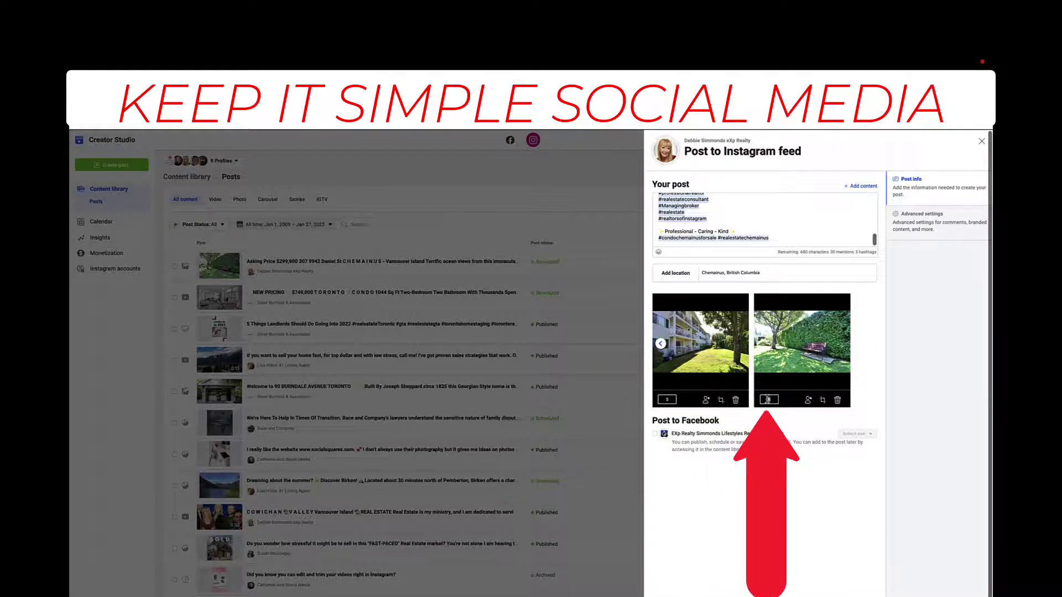
text(1)
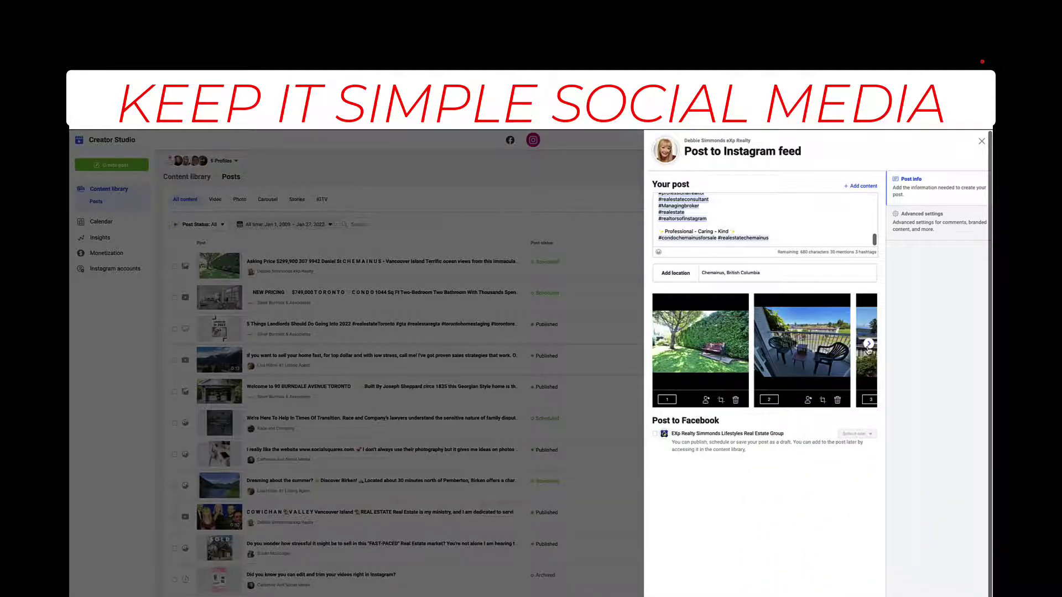
click(868, 344)
click(869, 344)
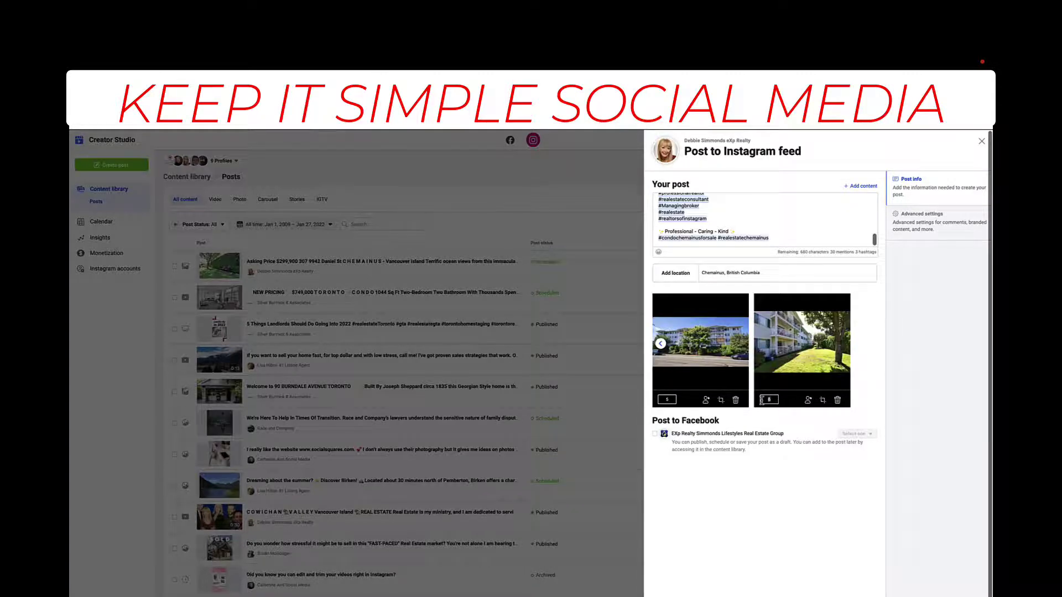
click(762, 400)
text(2)
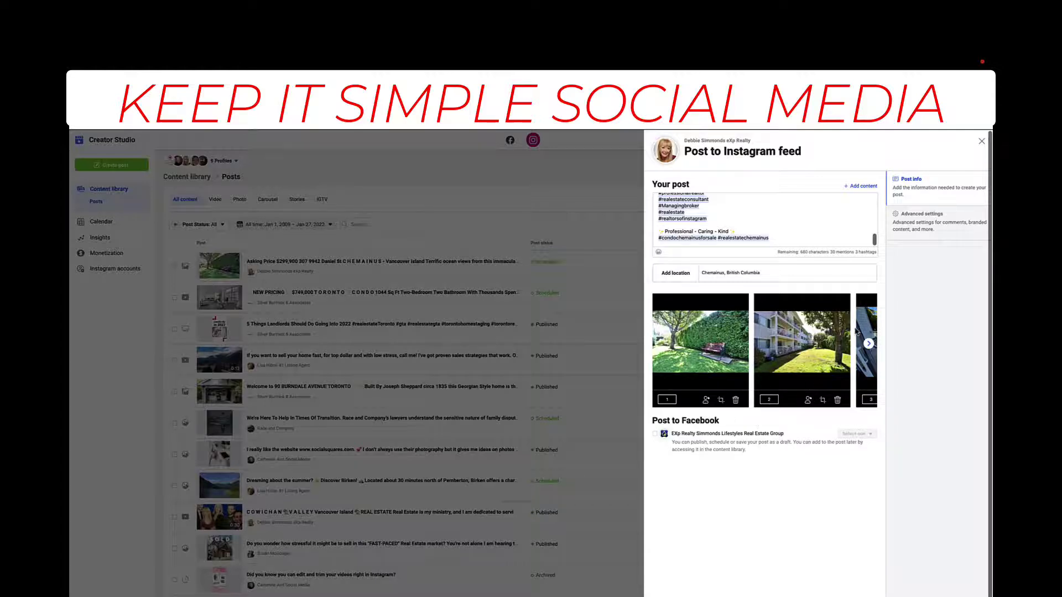
- Page through the carousel to check the new photo order
click(869, 343)
click(869, 343)
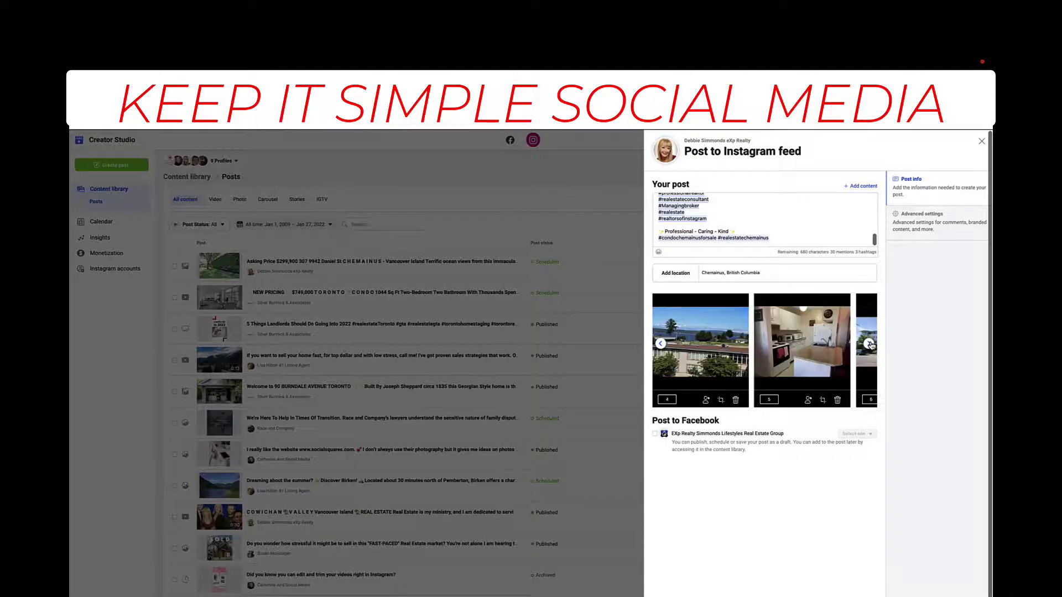
click(660, 343)
click(661, 343)
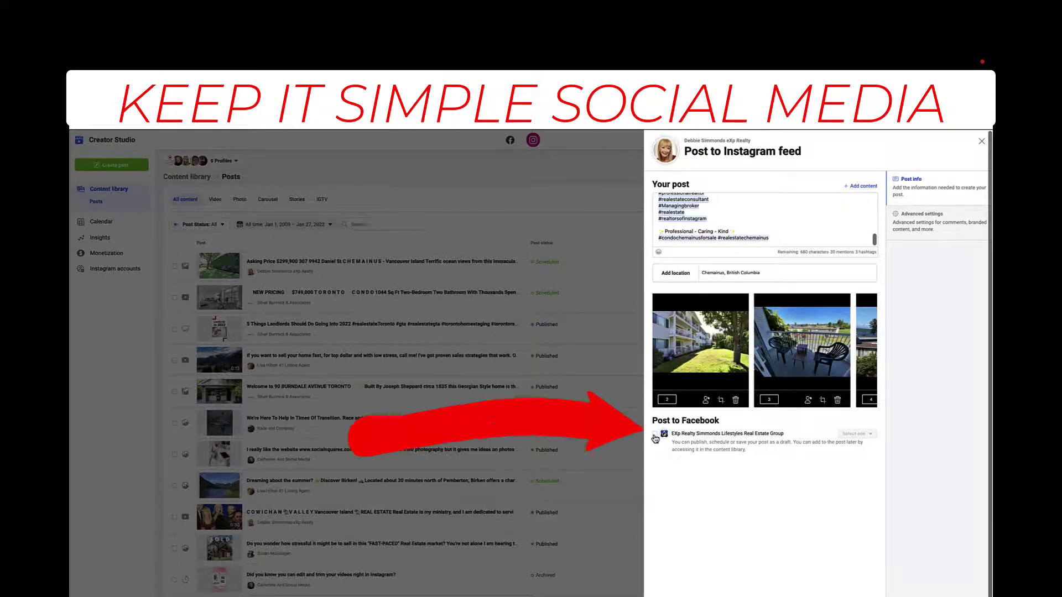
- Tick the real estate group's Facebook Page under Post to Facebook
click(655, 436)
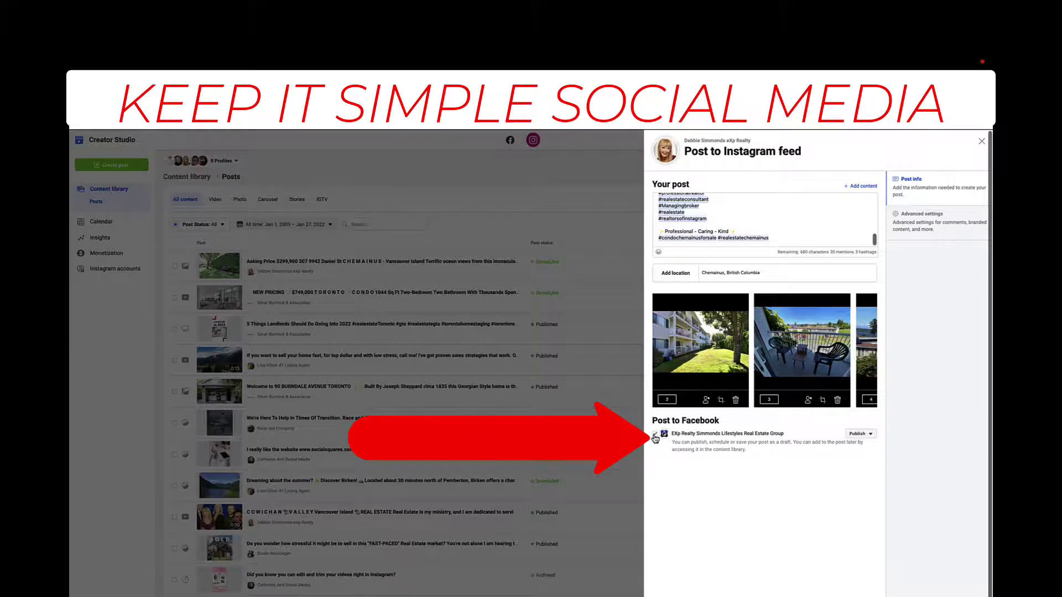
scroll(765, 224, up, 5)
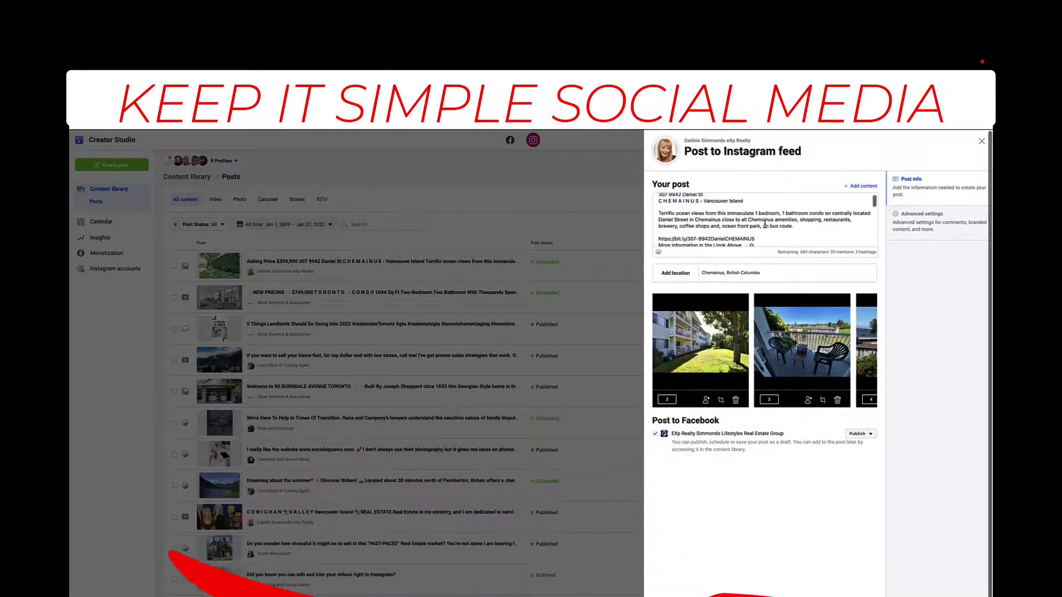
scroll(765, 224, down, 3)
scroll(765, 224, down, 2)
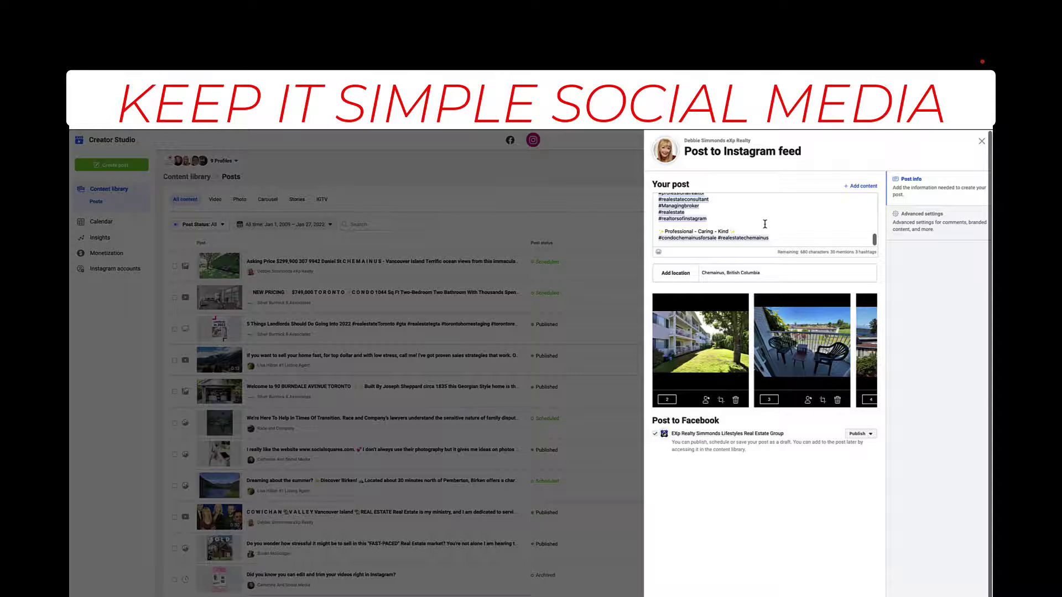
- Scroll up through the caption to review the full text
scroll(766, 224, up, 1)
scroll(765, 224, up, 1)
scroll(765, 224, up, 1)
scroll(765, 223, up, 1)
scroll(765, 223, up, 1)
scroll(765, 224, up, 1)
scroll(766, 224, up, 1)
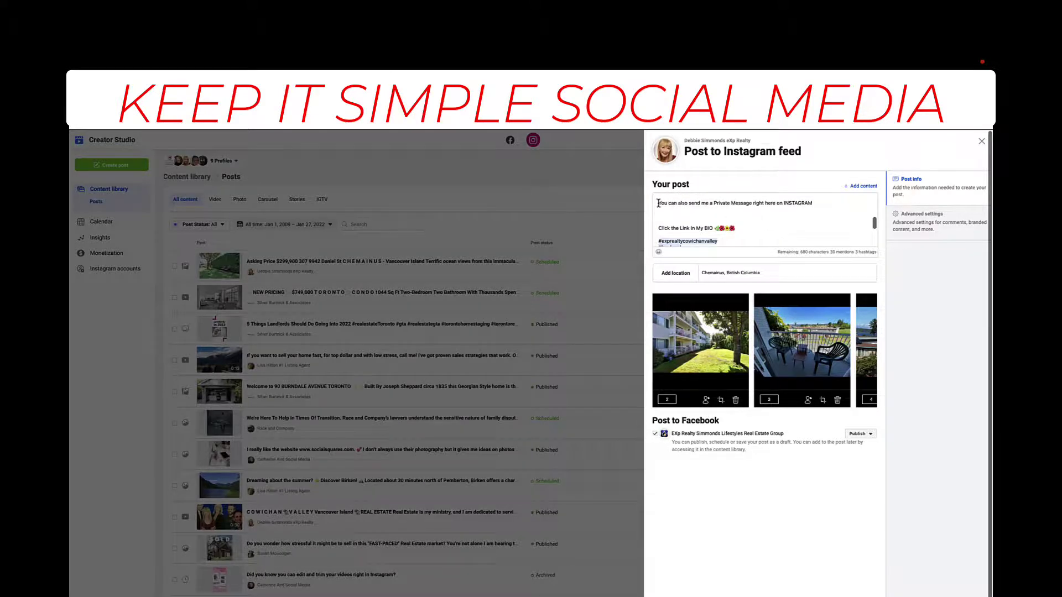
scroll(683, 202, up, 1)
scroll(683, 202, up, 1)
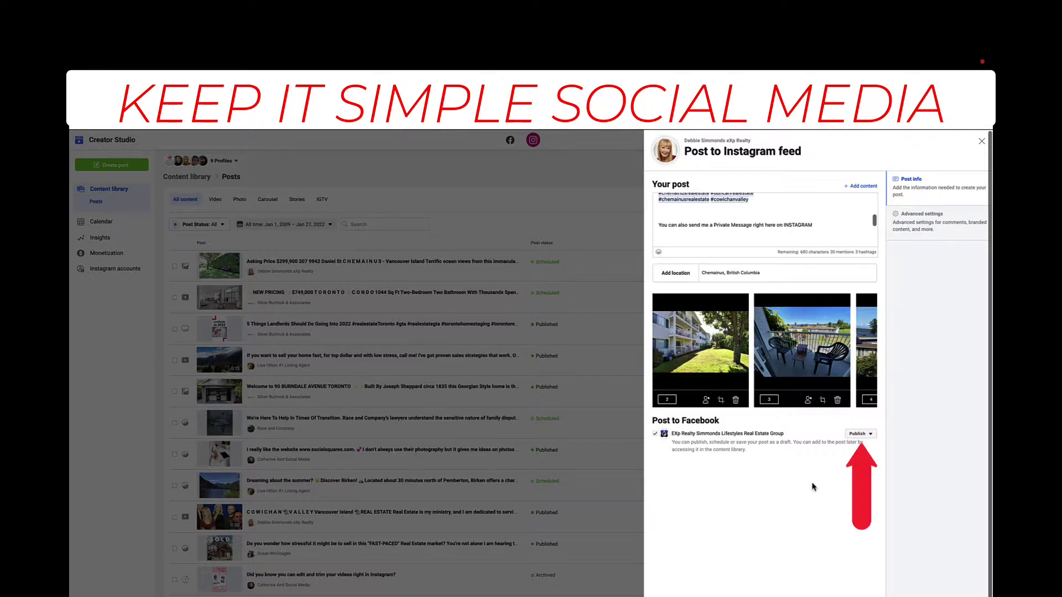
- Show the publishing timing choices: publish now, save as draft, or schedule
click(871, 436)
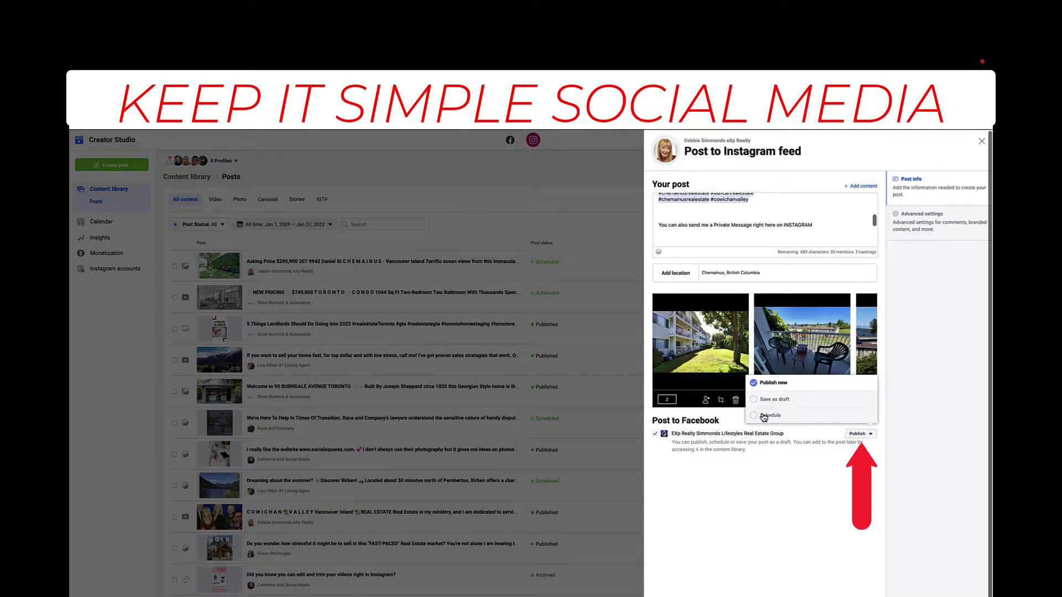